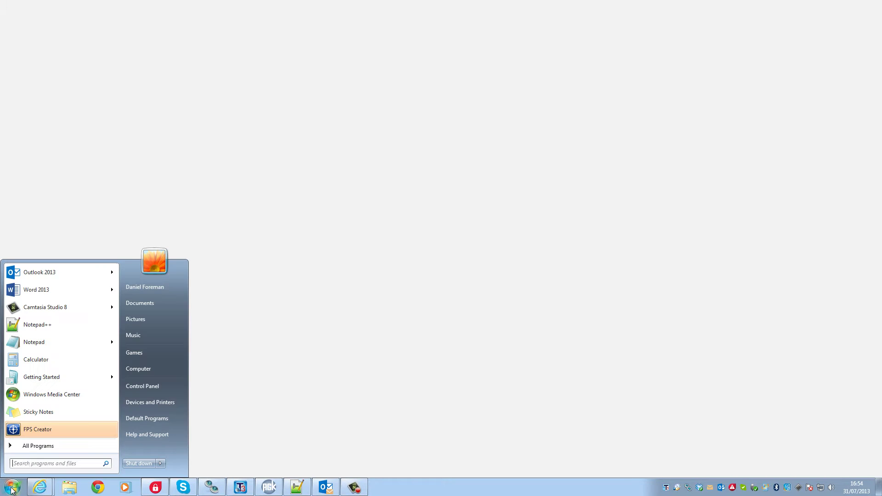
Launch FPS Creator to test it and see the missing-DirectX error
{"action": "left_click", "coordinate": [48, 432]}
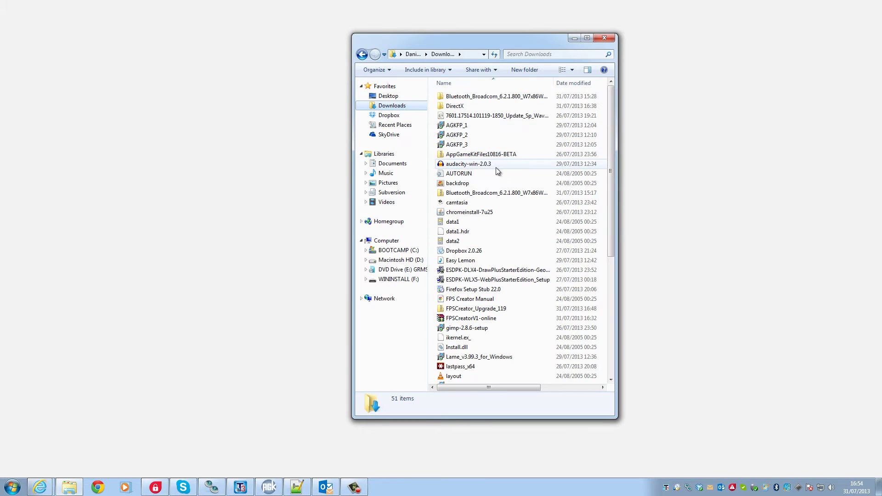
Run dxsetup from the DirectX folder, accept the licence, and close it after the newer-version message
{"action": "double_click", "coordinate": [464, 106]}
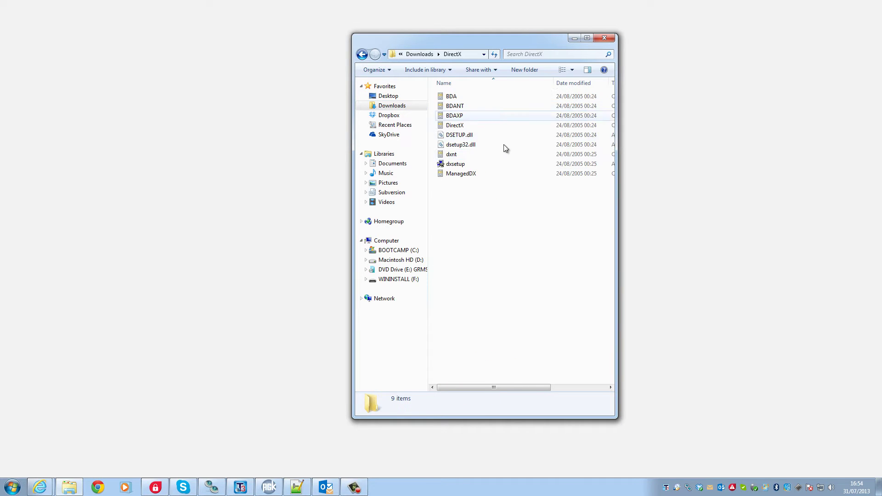
{"action": "double_click", "coordinate": [486, 165]}
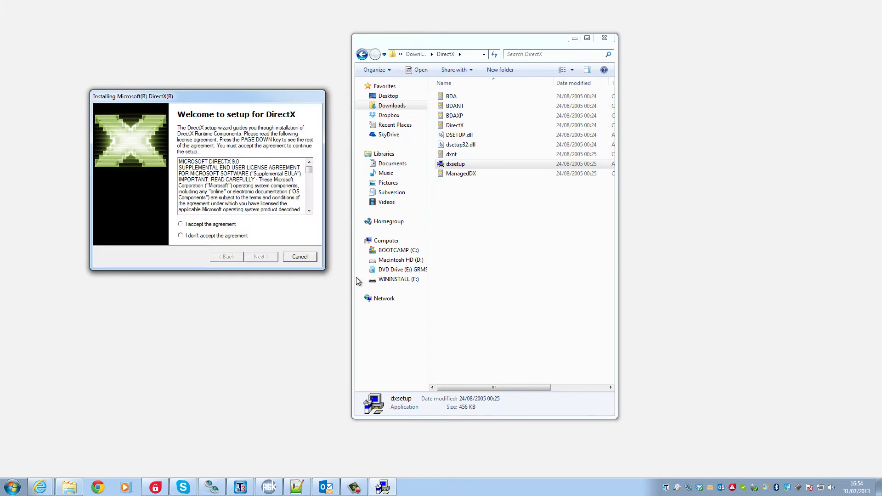
{"action": "left_click", "coordinate": [227, 224]}
{"action": "left_click", "coordinate": [273, 260]}
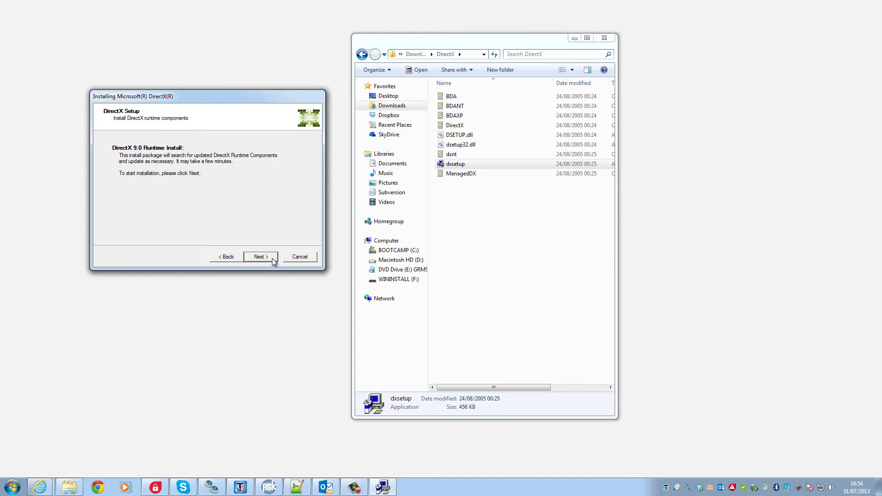
{"action": "left_click", "coordinate": [273, 260]}
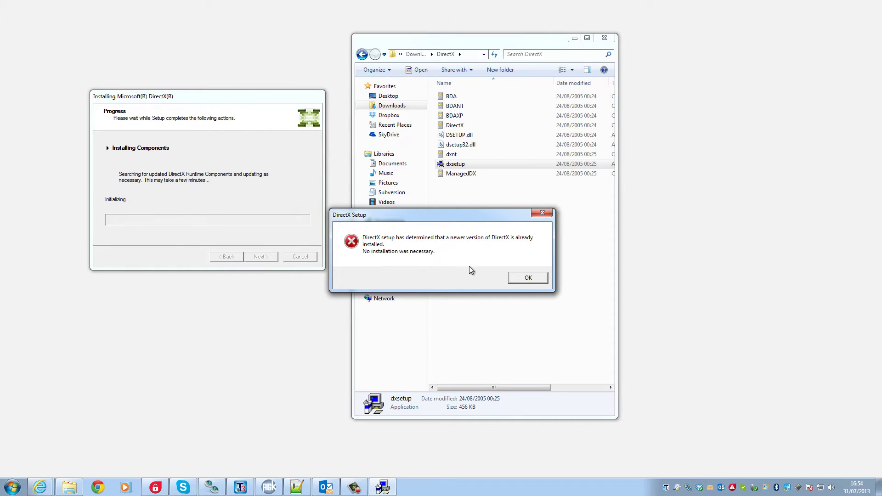
{"action": "left_click", "coordinate": [528, 278]}
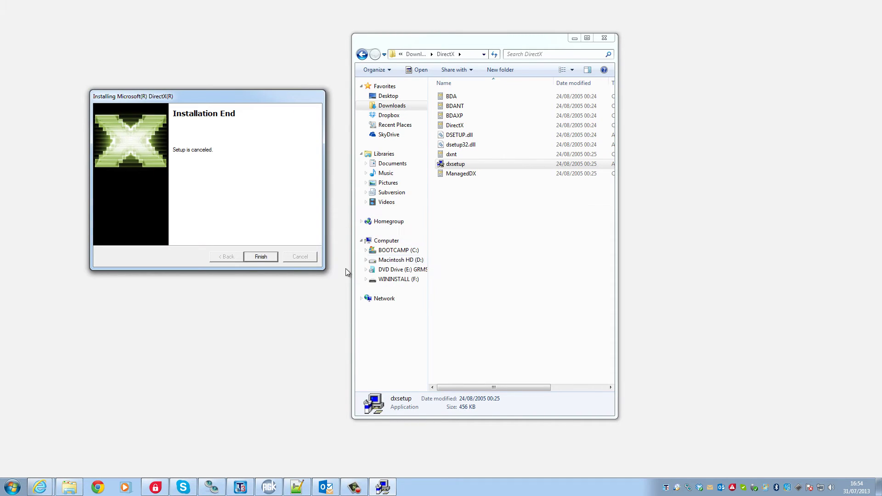
{"action": "left_click", "coordinate": [260, 256]}
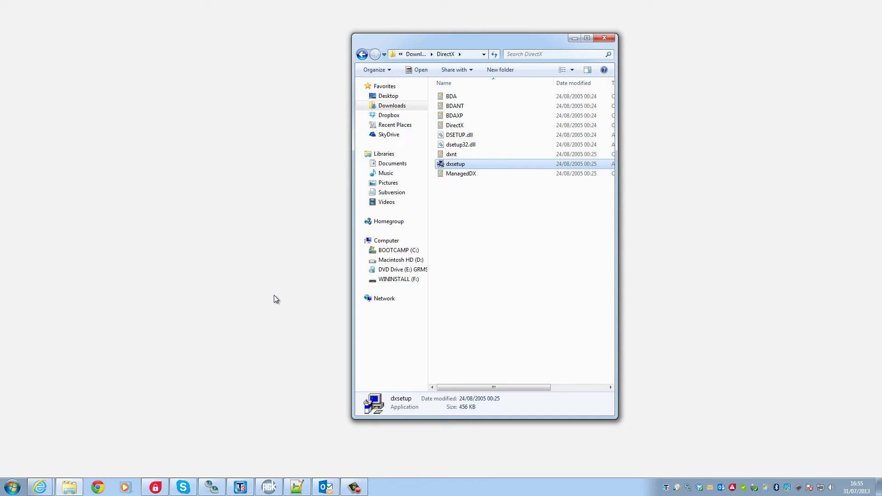
Download directx_Jun2010_redist.exe from the DirectX End-User Runtimes (June 2010) page, declining the extras
{"action": "key", "text": "alt+Tab"}
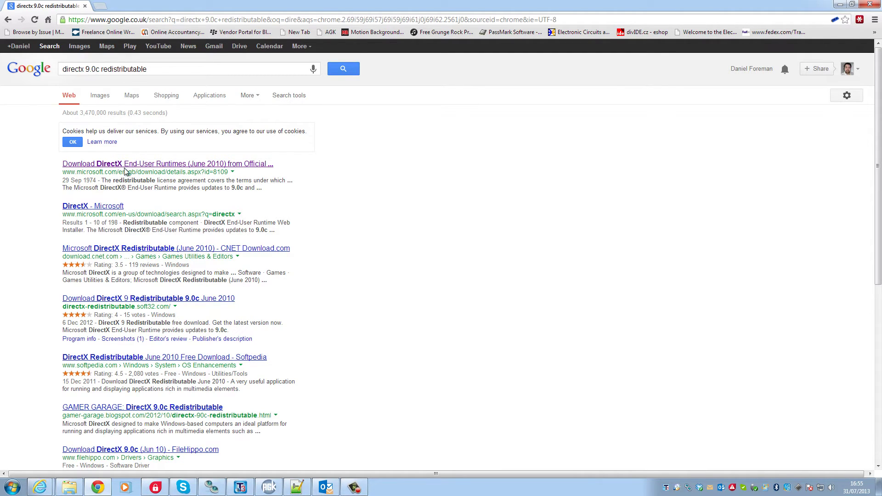
{"action": "left_click", "coordinate": [99, 164]}
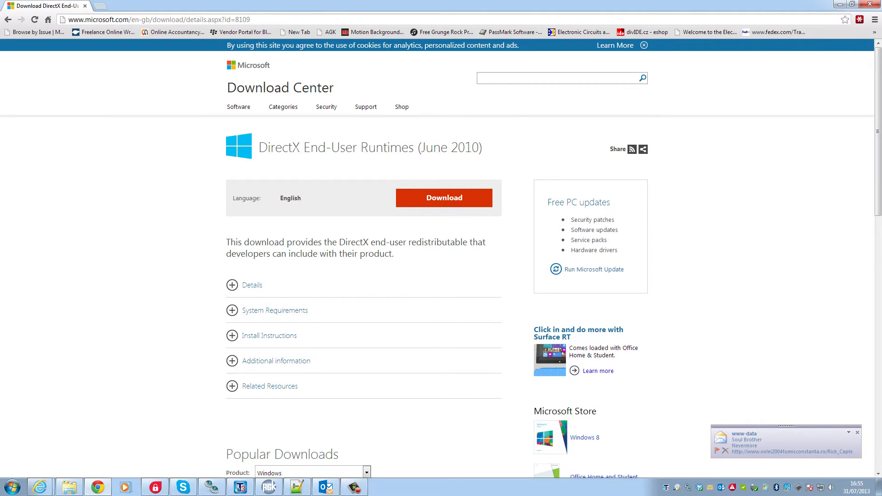
{"action": "left_click", "coordinate": [857, 435]}
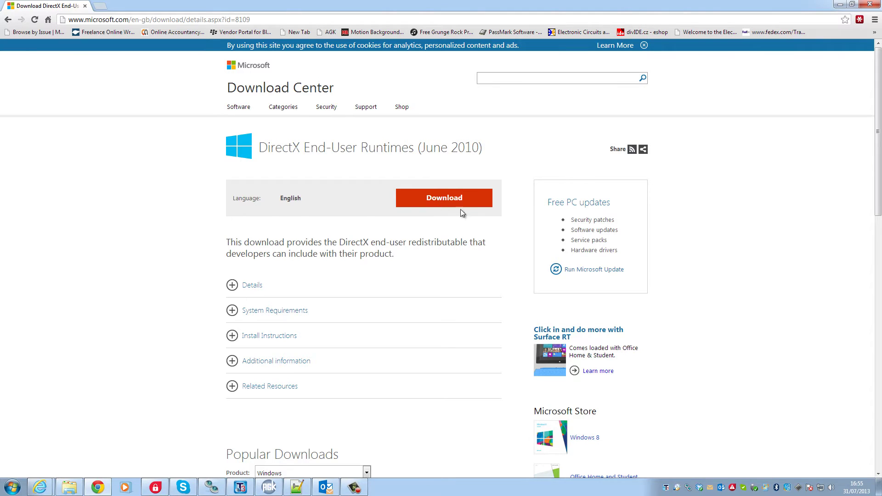
{"action": "left_click", "coordinate": [454, 196]}
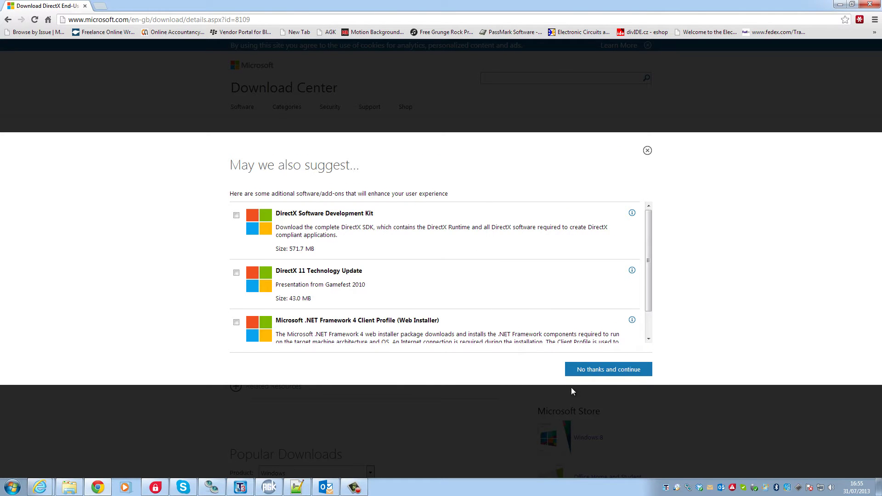
{"action": "left_click", "coordinate": [616, 371]}
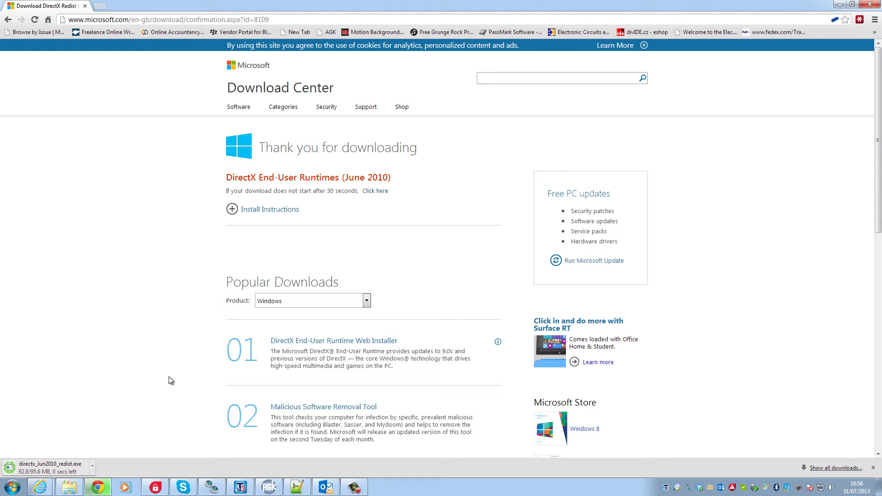
Run directx_Jun2010_redist.exe, accept its licence, and extract the files into a new c:\dxdist folder
{"action": "left_click", "coordinate": [73, 467]}
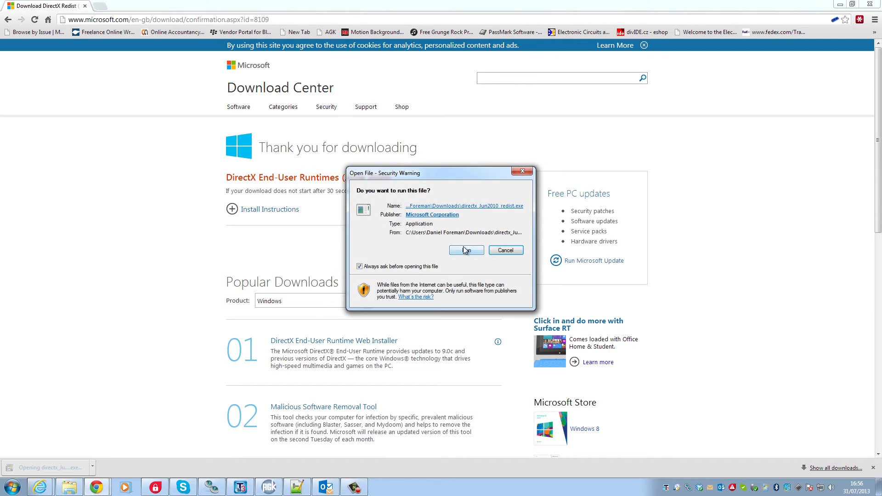
{"action": "left_click", "coordinate": [465, 249]}
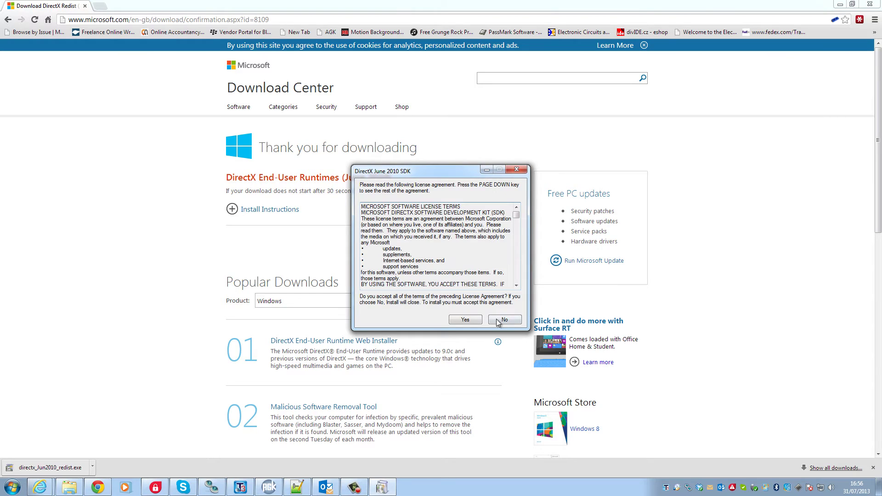
{"action": "left_click", "coordinate": [472, 321]}
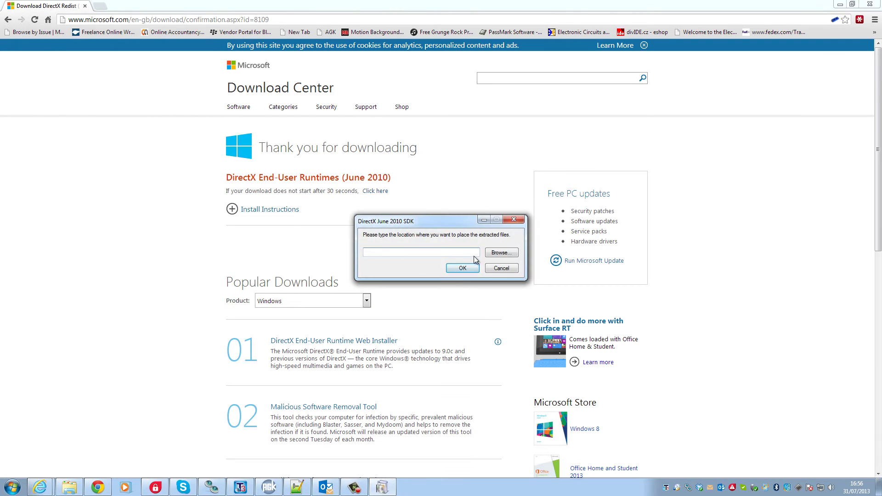
{"action": "type", "text": "c:\\dxdist"}
{"action": "left_click", "coordinate": [462, 268]}
{"action": "left_click", "coordinate": [475, 275]}
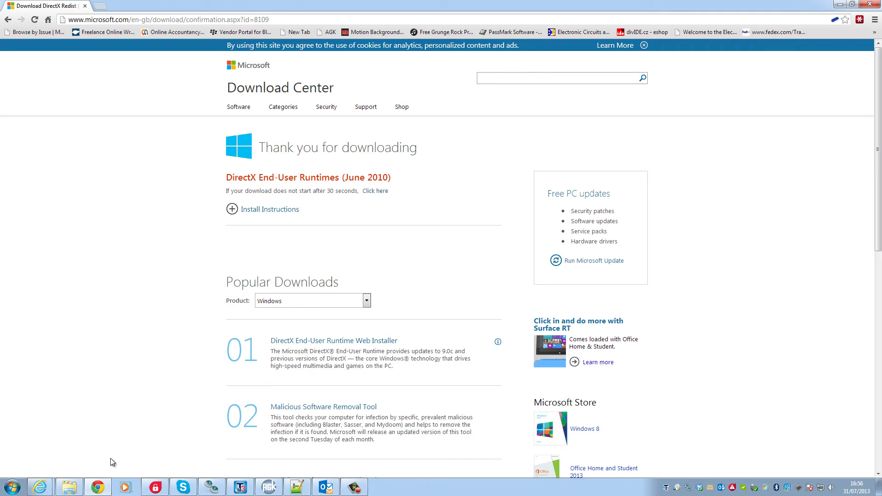
Browse to the dxdist folder on BOOTCAMP (C:) and scroll down to DXSETUP
{"action": "key", "text": "super+e"}
{"action": "double_click", "coordinate": [511, 115]}
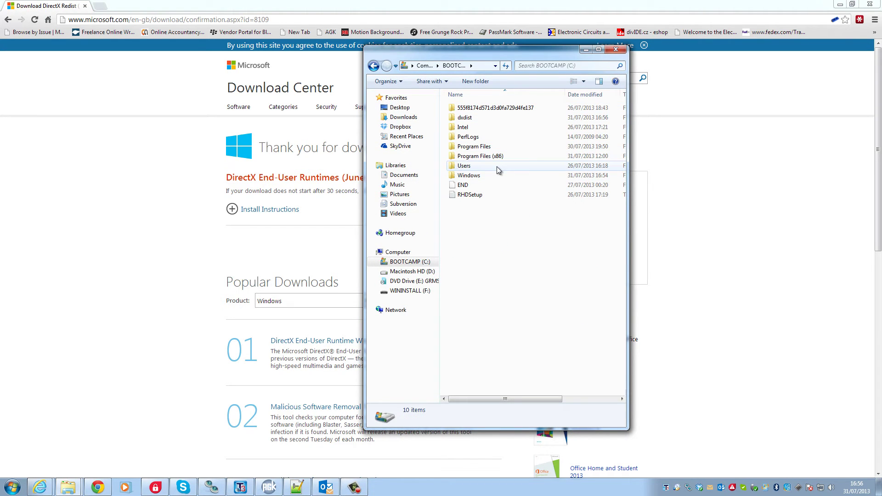
{"action": "double_click", "coordinate": [493, 118]}
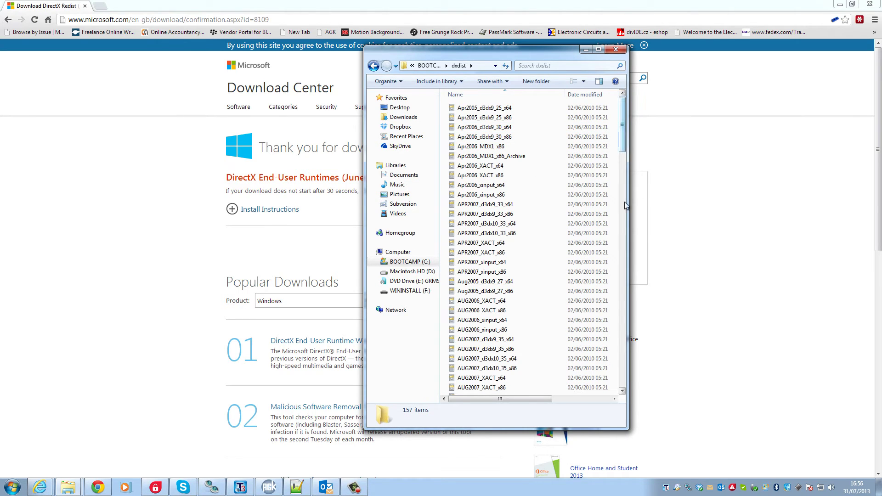
{"action": "left_click_drag", "start_coordinate": [622, 124], "coordinate": [619, 223]}
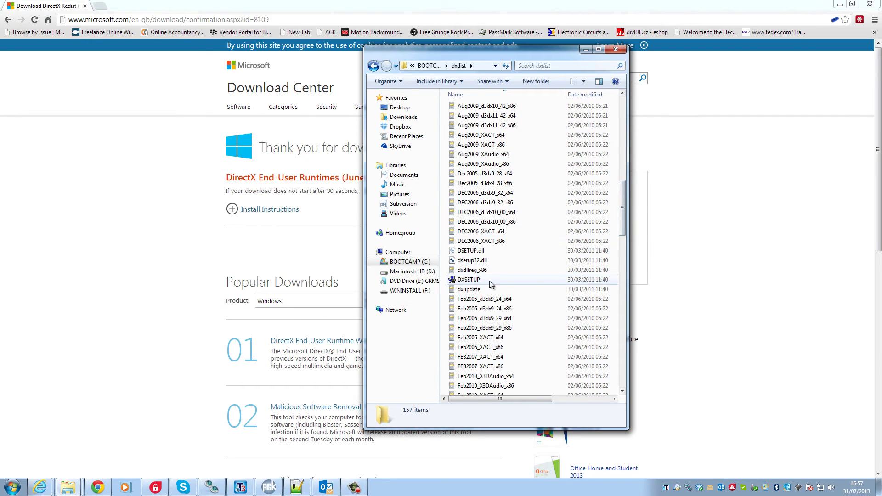
Run DXSETUP from c:\dxdist, accept the licence, and install the runtime components to completion
{"action": "double_click", "coordinate": [489, 281]}
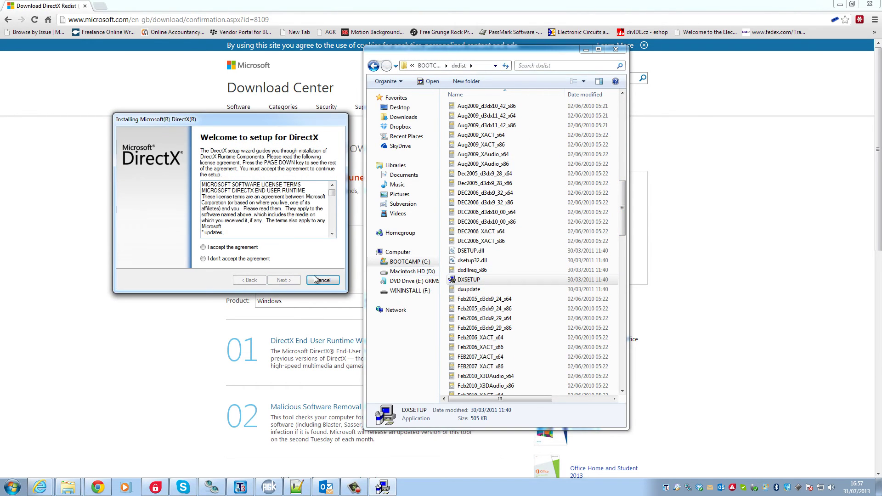
{"action": "left_click", "coordinate": [232, 248]}
{"action": "left_click", "coordinate": [285, 280]}
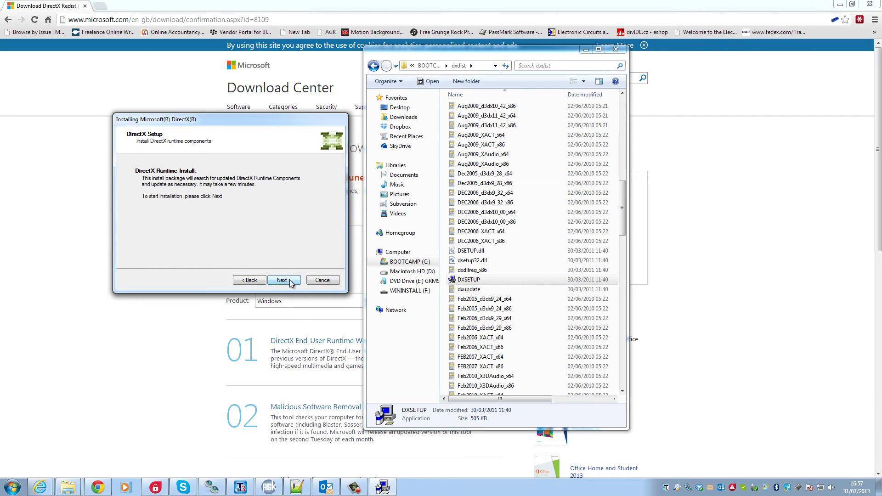
{"action": "left_click", "coordinate": [291, 281]}
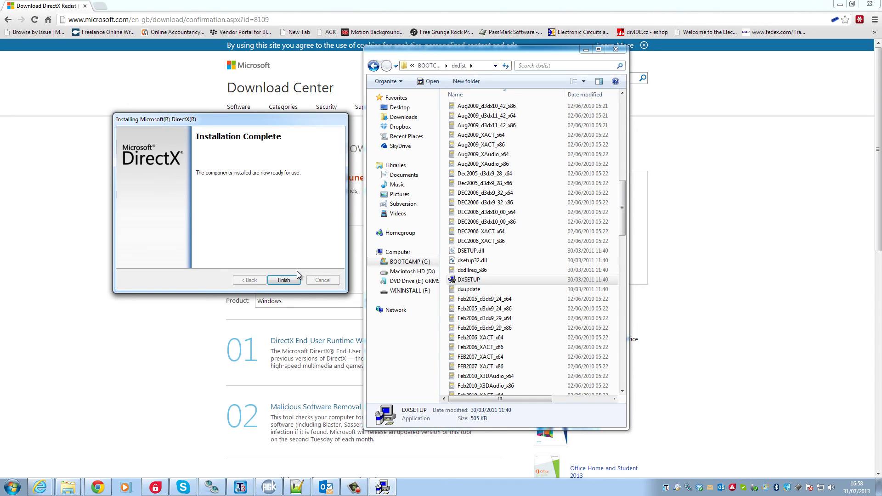
{"action": "left_click", "coordinate": [293, 282]}
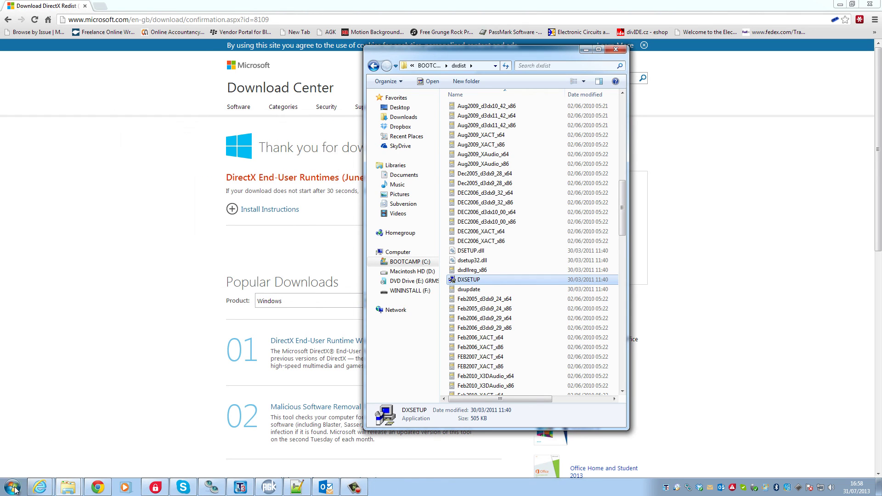
Relaunch FPS Creator from the Start menu to confirm it opens without the DirectX warning
{"action": "left_click", "coordinate": [12, 487]}
{"action": "left_click", "coordinate": [51, 433]}
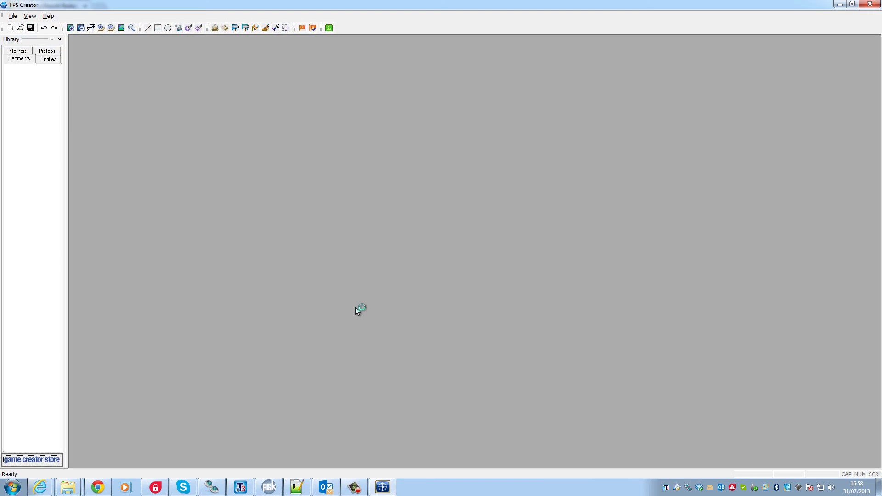